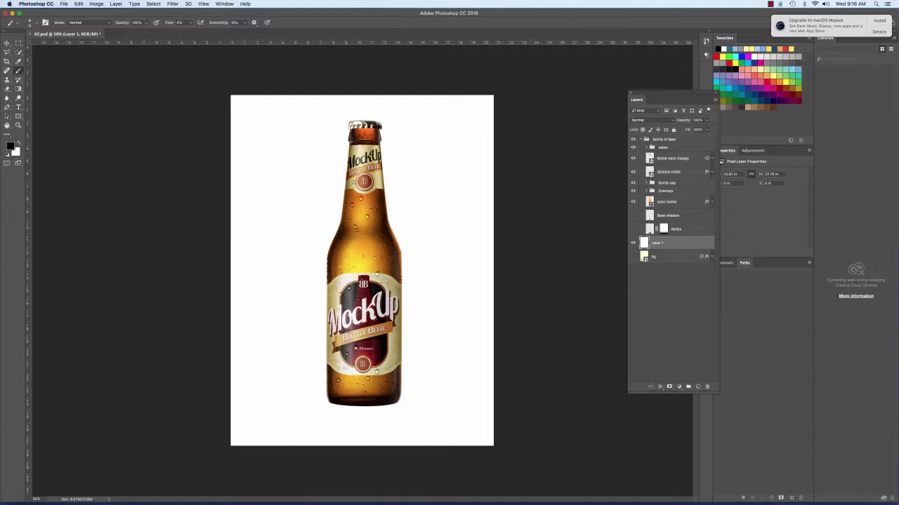
# Add a new layer directly above the white Layer 1, set its blend mode to Multiply, and name it "shadow"
pyautogui.click(633, 242)
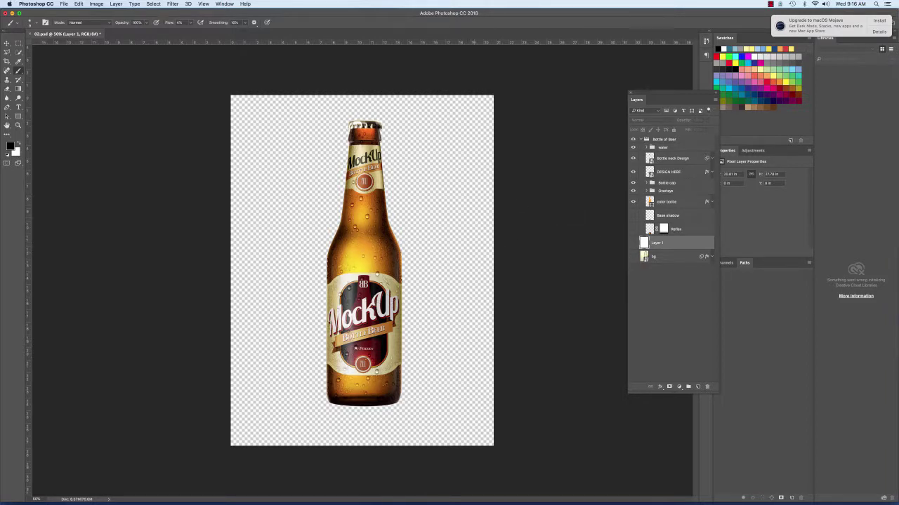
pyautogui.click(634, 245)
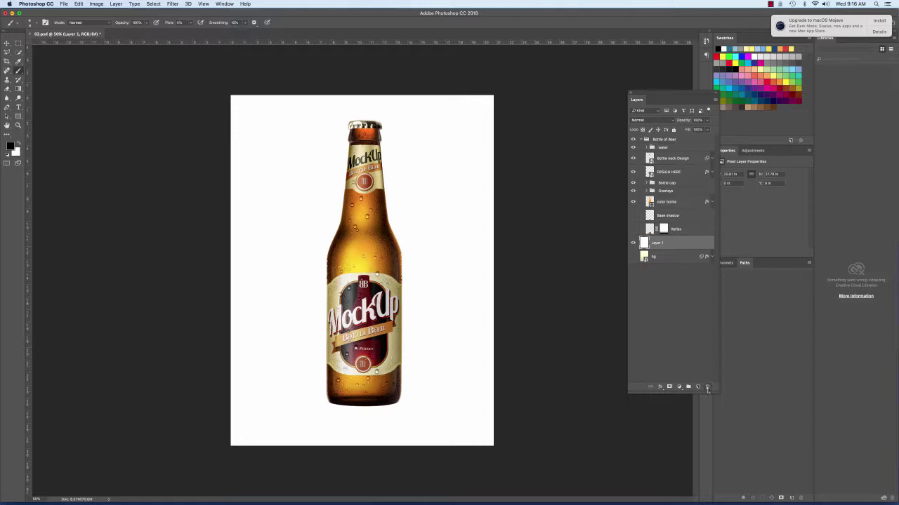
pyautogui.click(697, 387)
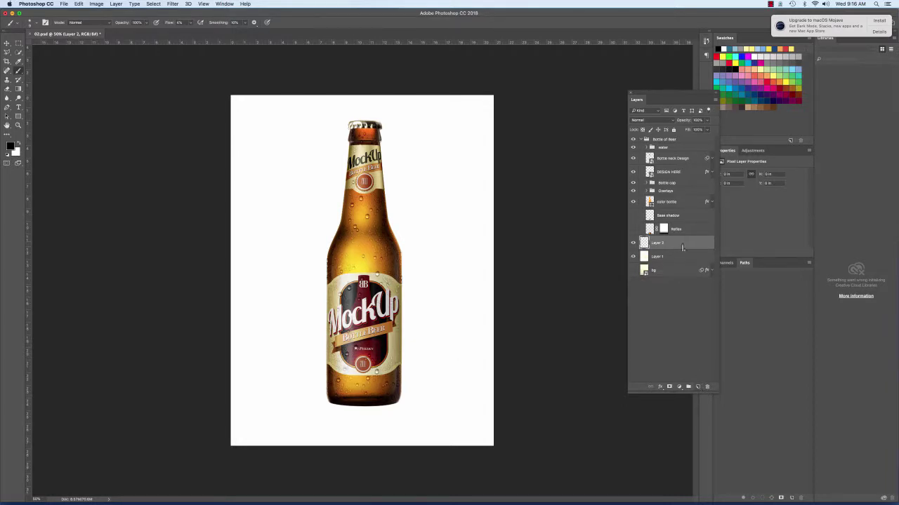
pyautogui.moveTo(667, 99); pyautogui.dragTo(537, 103)
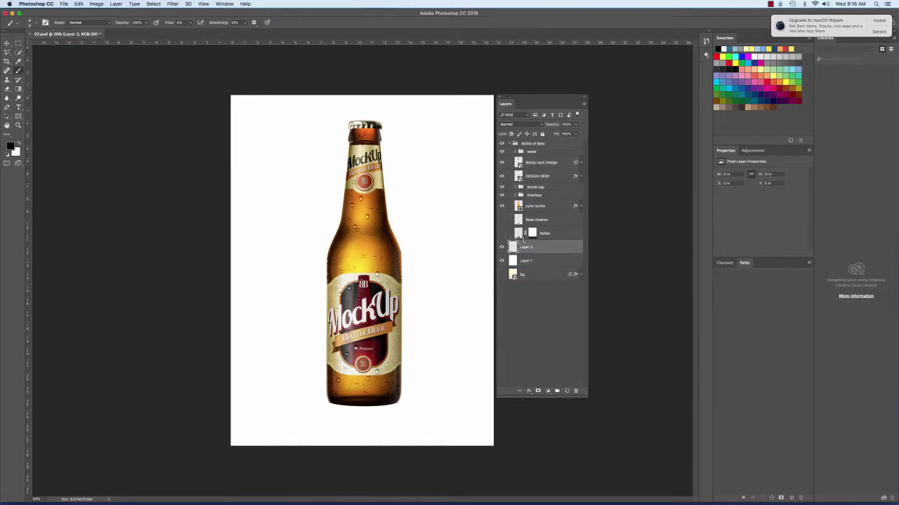
pyautogui.click(520, 124)
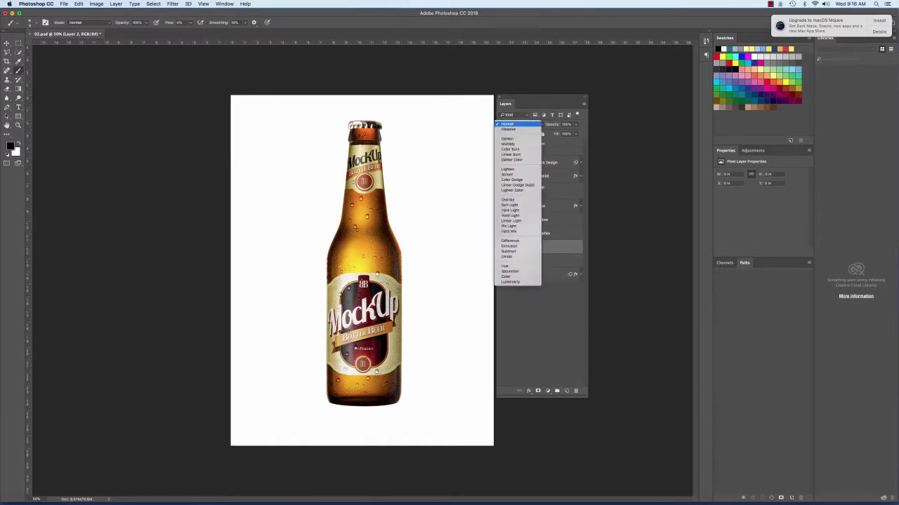
pyautogui.click(509, 143)
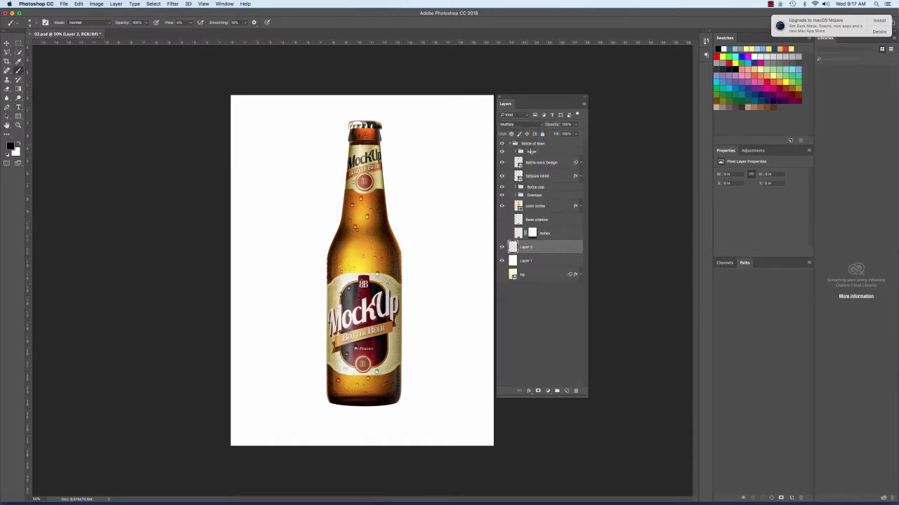
pyautogui.doubleClick(528, 248)
pyautogui.write('shadow')
pyautogui.press('Return')
# Set the foreground colour to a medium grey, RGB 144, 143, 143
pyautogui.moveTo(11, 39); pyautogui.dragTo(152, 83)
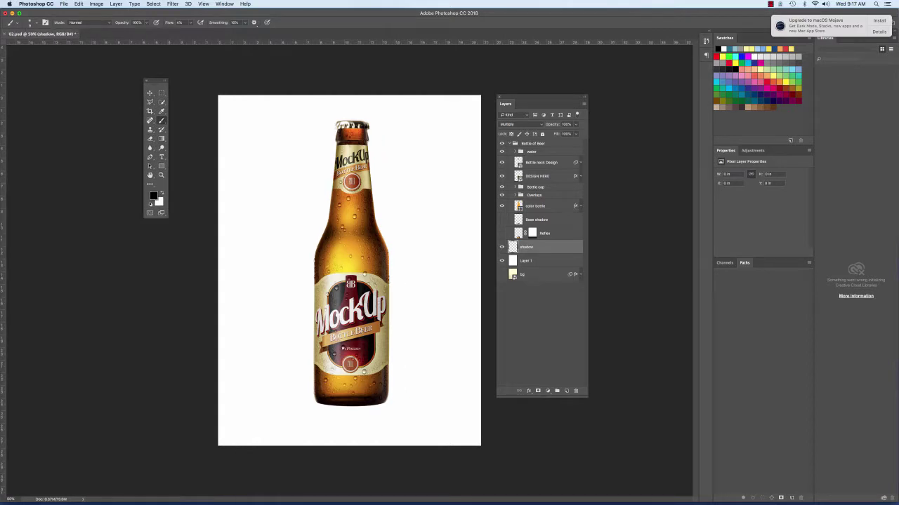
pyautogui.click(153, 196)
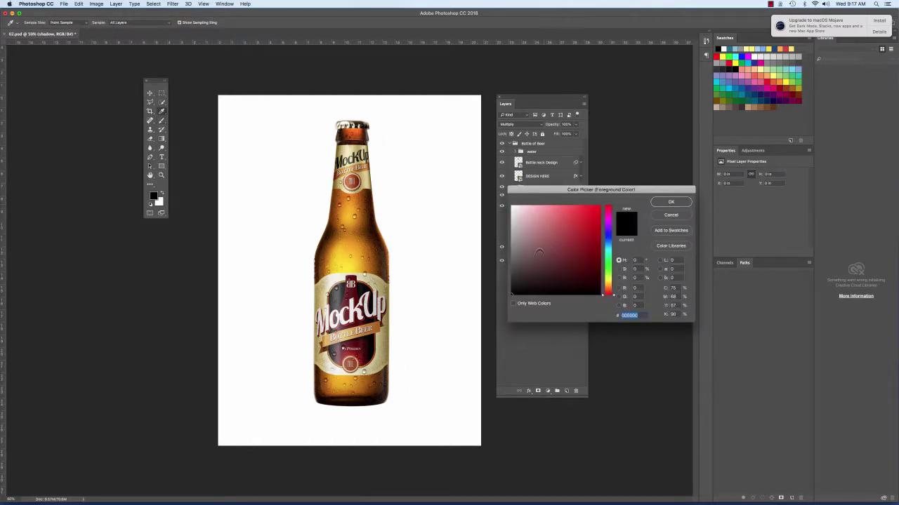
pyautogui.click(515, 248)
pyautogui.moveTo(515, 248); pyautogui.dragTo(514, 245)
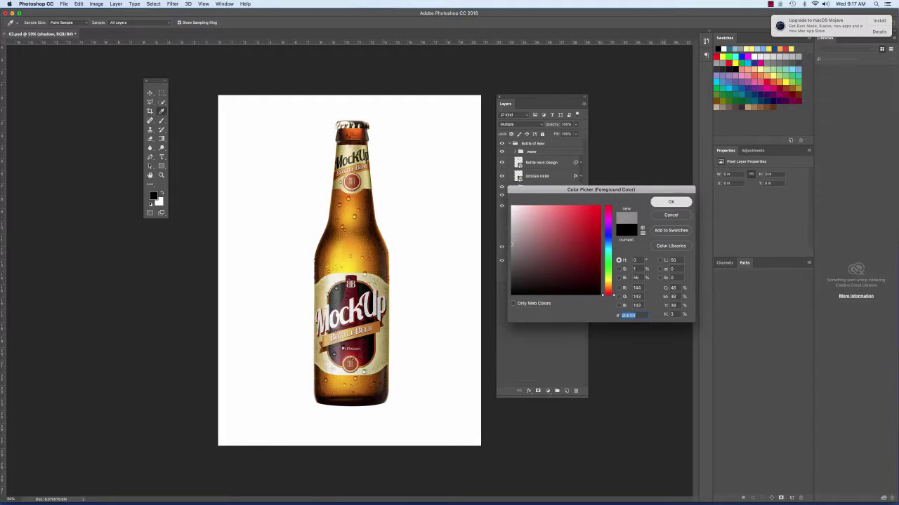
pyautogui.click(671, 202)
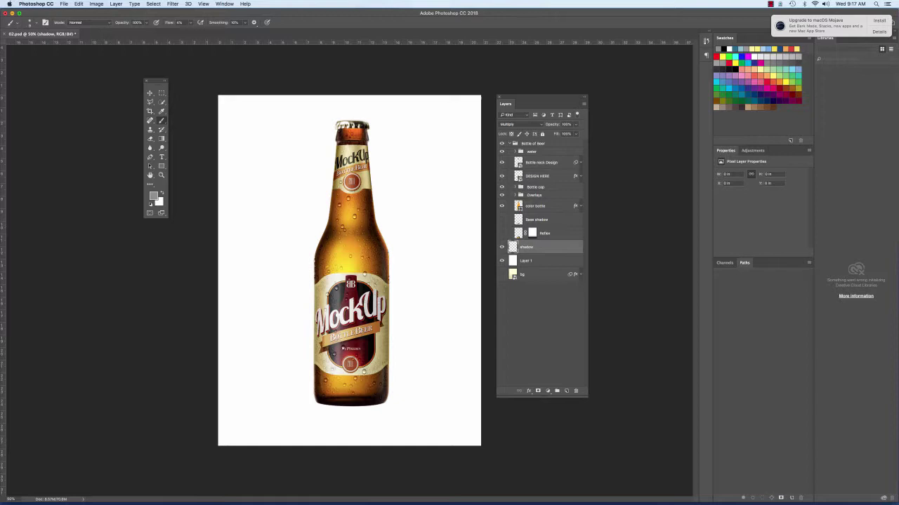
# Draw a flat elliptical selection about 6.5 in wide and 0.5 in high across the bottle's base
pyautogui.click(162, 93)
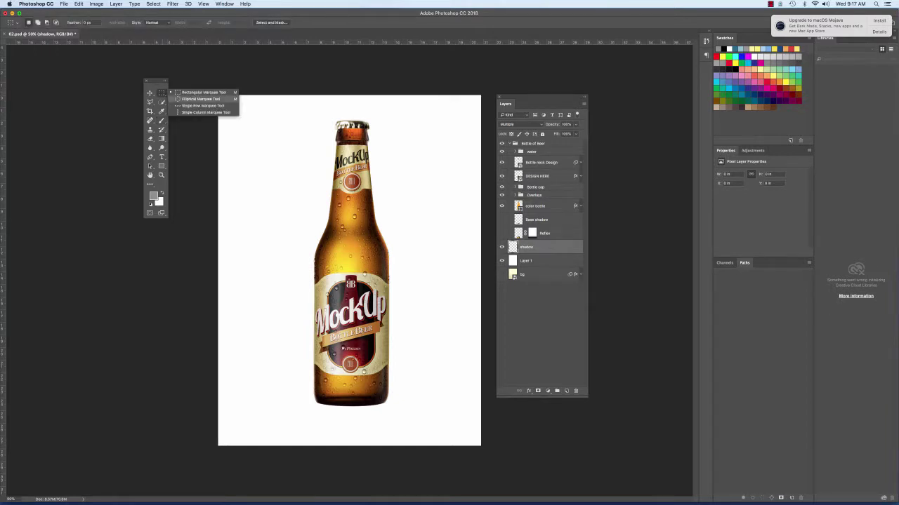
pyautogui.click(199, 99)
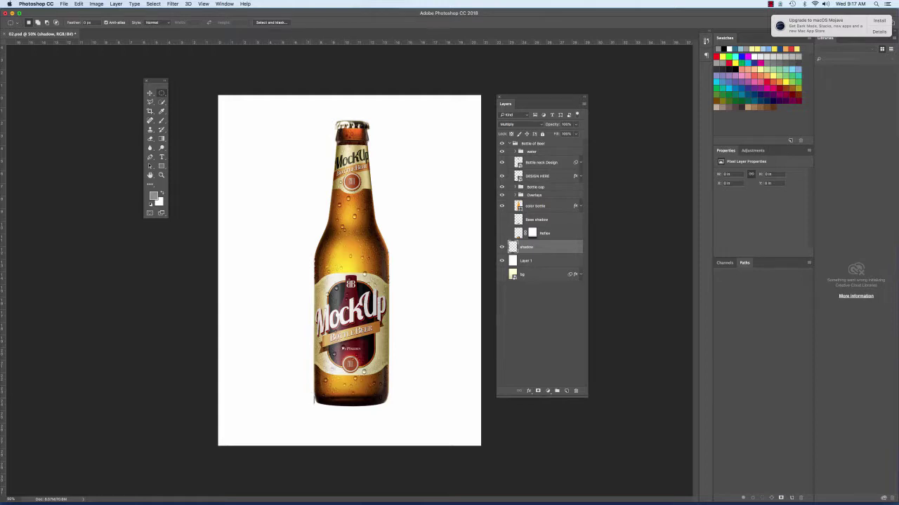
pyautogui.moveTo(314, 401); pyautogui.dragTo(394, 405)
# Fill the elliptical selection on the shadow layer with the foreground colour, and deselect it
pyautogui.click(79, 3)
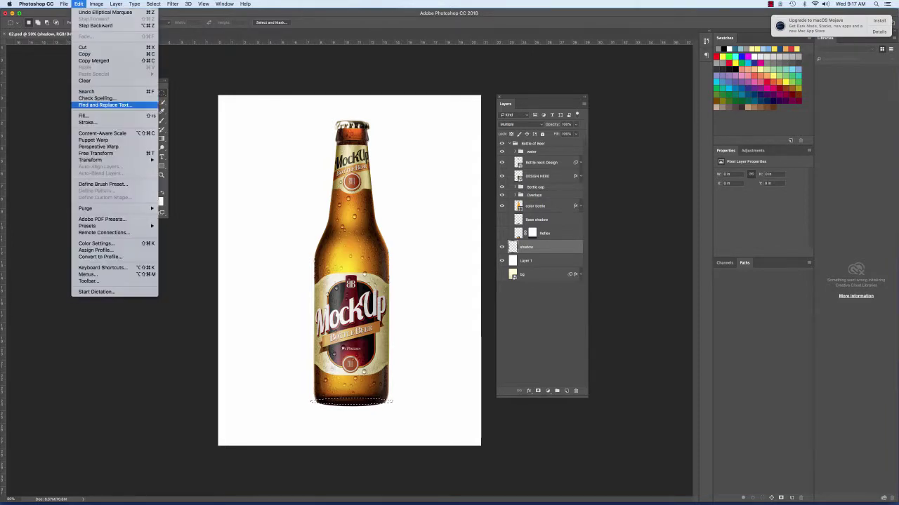
pyautogui.click(83, 115)
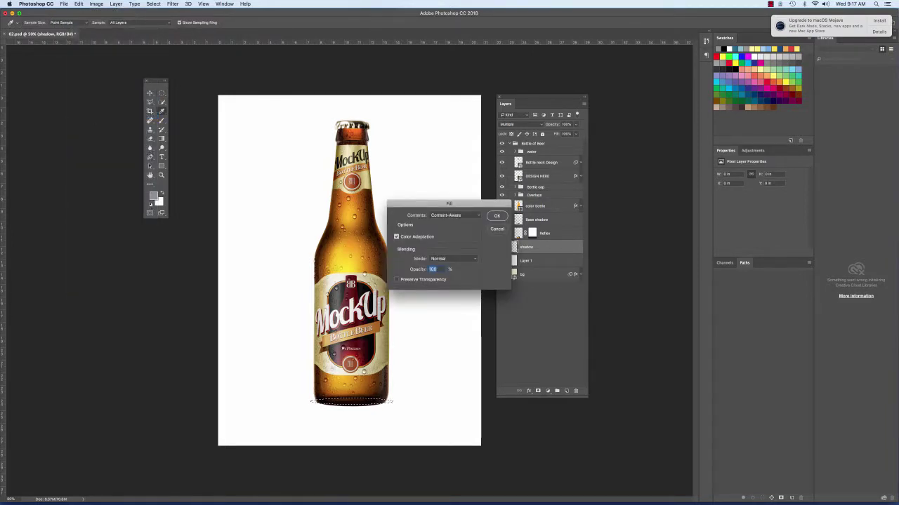
pyautogui.click(455, 215)
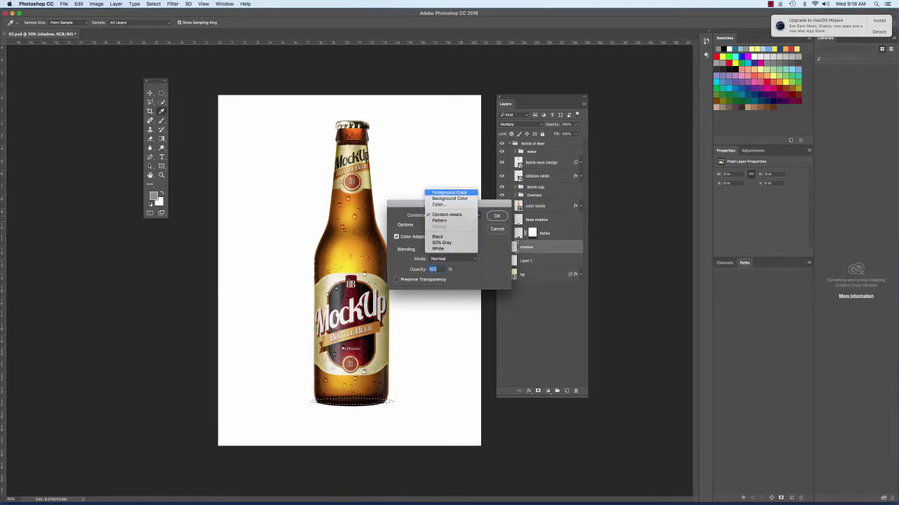
pyautogui.click(450, 197)
pyautogui.click(497, 216)
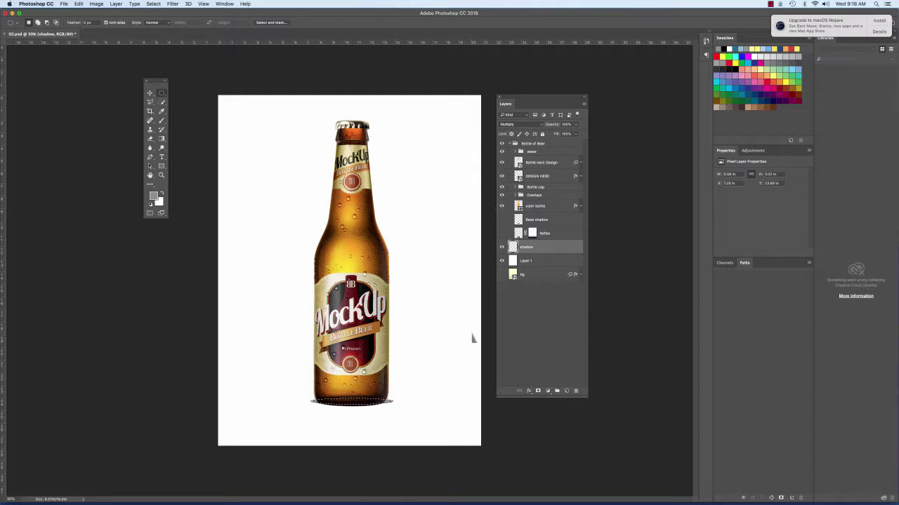
pyautogui.press('super+d')
# Move the grey shadow ellipse slightly down and to the left beneath the bottle's base
pyautogui.press('v')
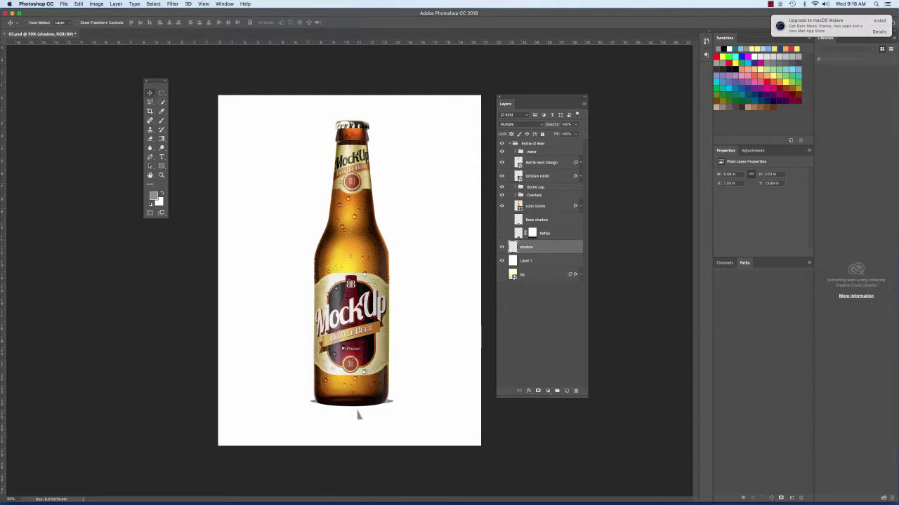
pyautogui.moveTo(357, 415)
pyautogui.mouseDown()
pyautogui.moveTo(355, 433)
pyautogui.moveTo(391, 438)
pyautogui.moveTo(369, 422)
pyautogui.mouseUp()
pyautogui.moveTo(339, 417); pyautogui.dragTo(338, 417)
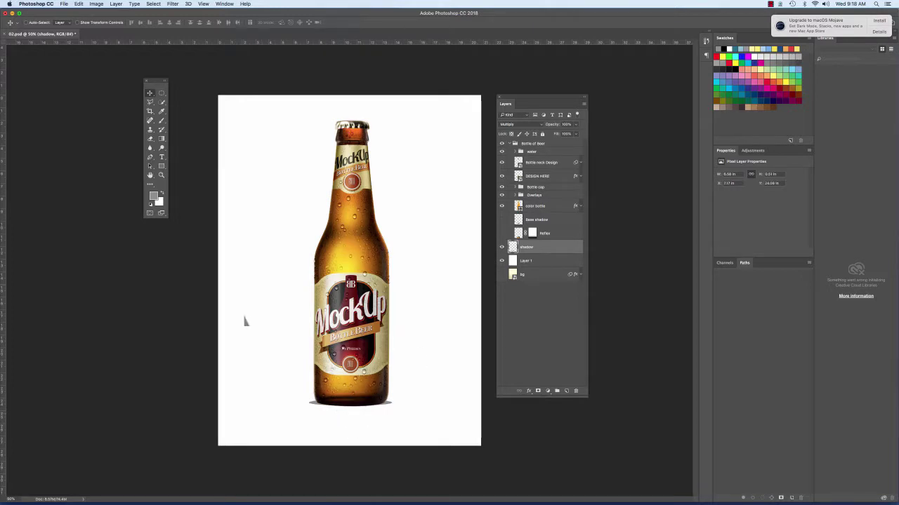
# Soften the shadow ellipse with a Gaussian Blur of increased radius, and shift it slightly lower beneath the bottle
pyautogui.click(173, 5)
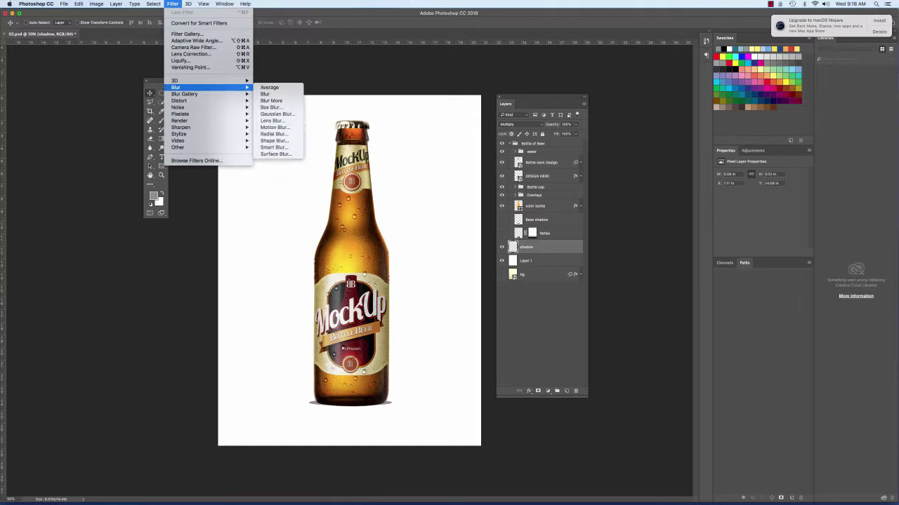
pyautogui.moveTo(179, 87)
pyautogui.click(272, 114)
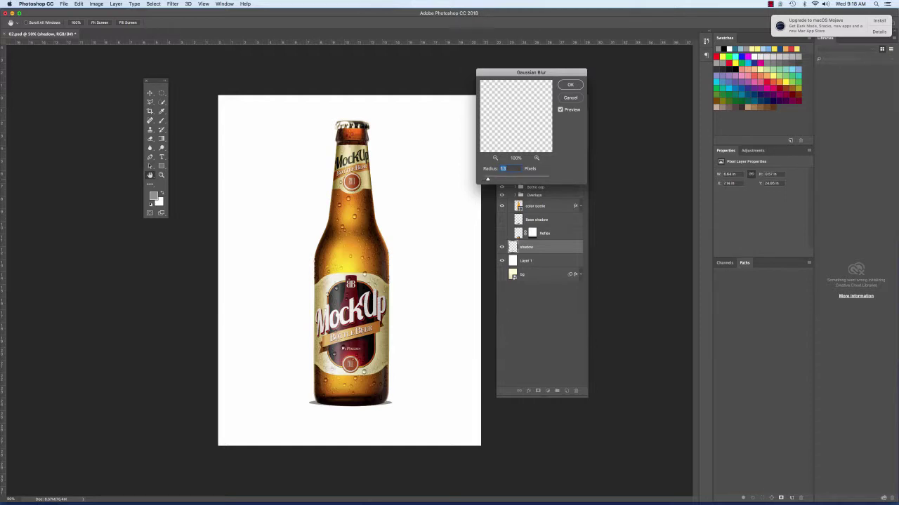
pyautogui.moveTo(488, 180); pyautogui.dragTo(490, 180)
pyautogui.press('Up')
pyautogui.press('Up')
pyautogui.press('Up')
pyautogui.press('Up')
pyautogui.press('Up')
pyautogui.press('Up')
pyautogui.press('Up')
pyautogui.press('Up')
pyautogui.moveTo(501, 179); pyautogui.dragTo(504, 180)
pyautogui.click(570, 84)
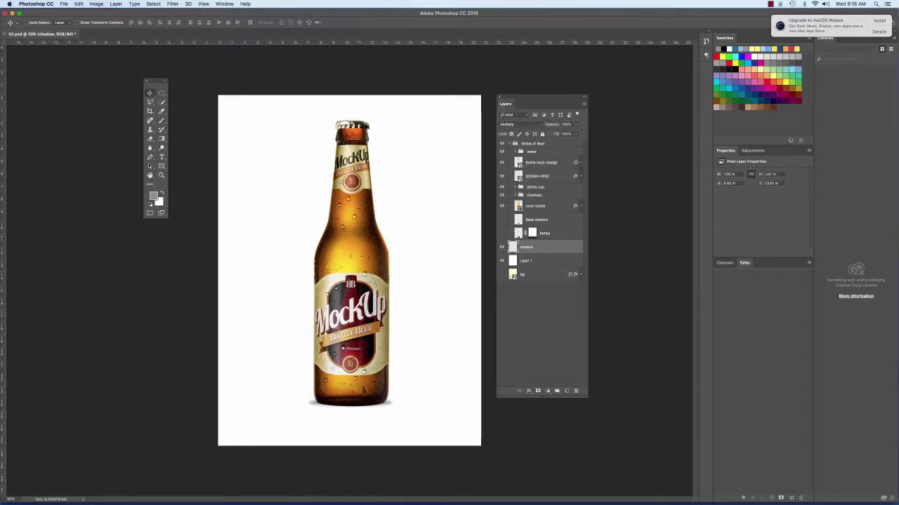
pyautogui.moveTo(379, 361); pyautogui.dragTo(418, 383)
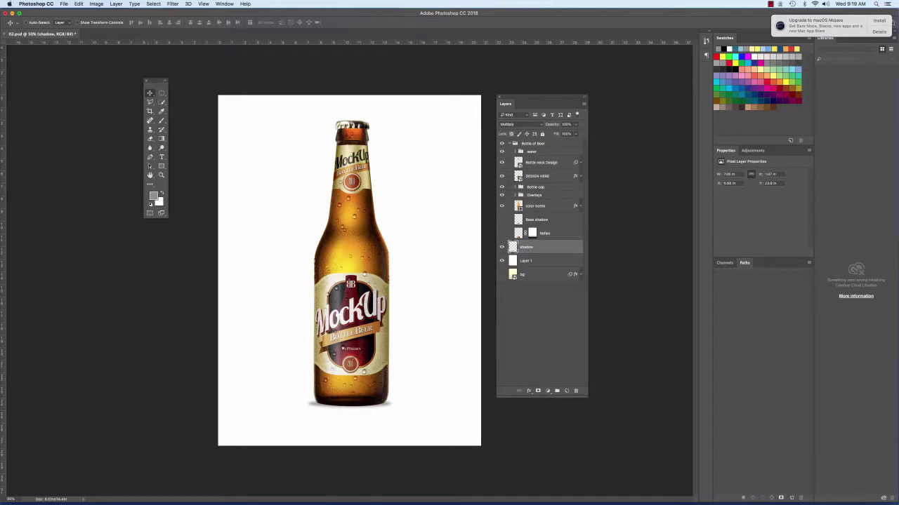
# Add another layer directly above the shadow layer and set its blend mode to Multiply
pyautogui.click(162, 175)
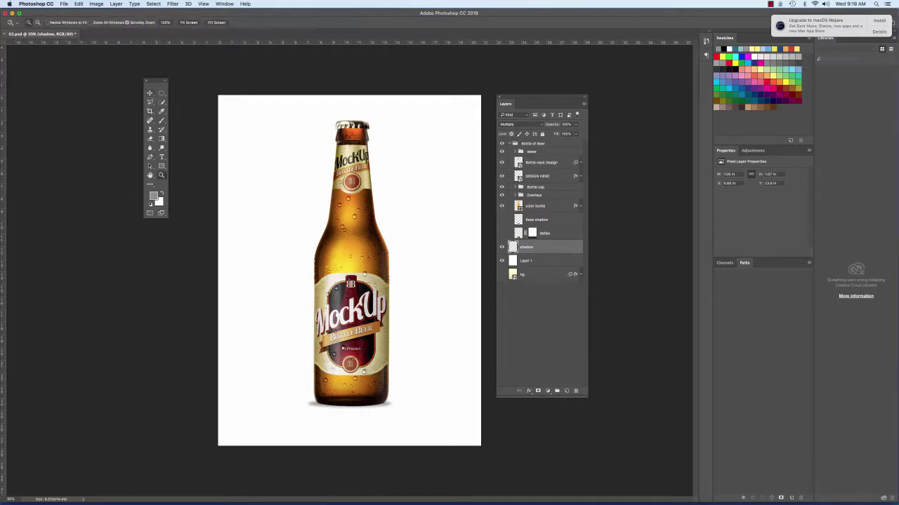
pyautogui.click(355, 410)
pyautogui.click(356, 410)
pyautogui.click(357, 409)
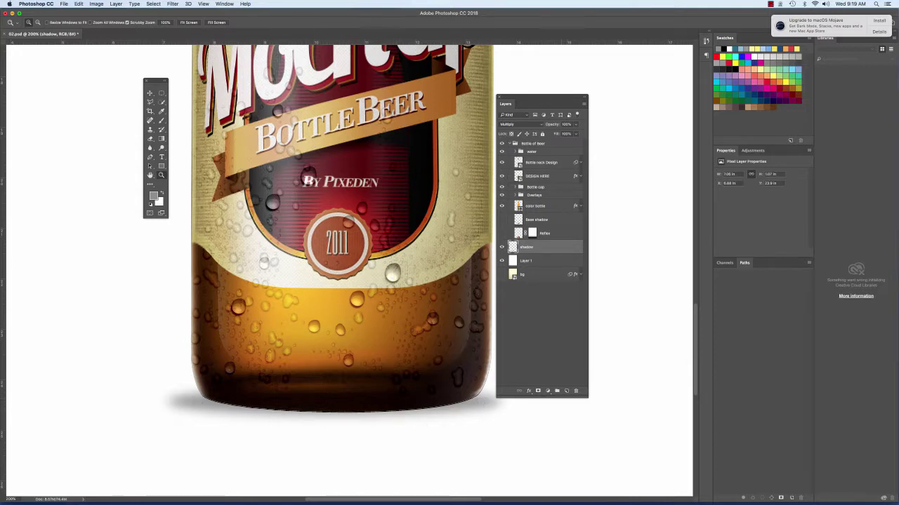
pyautogui.click(567, 392)
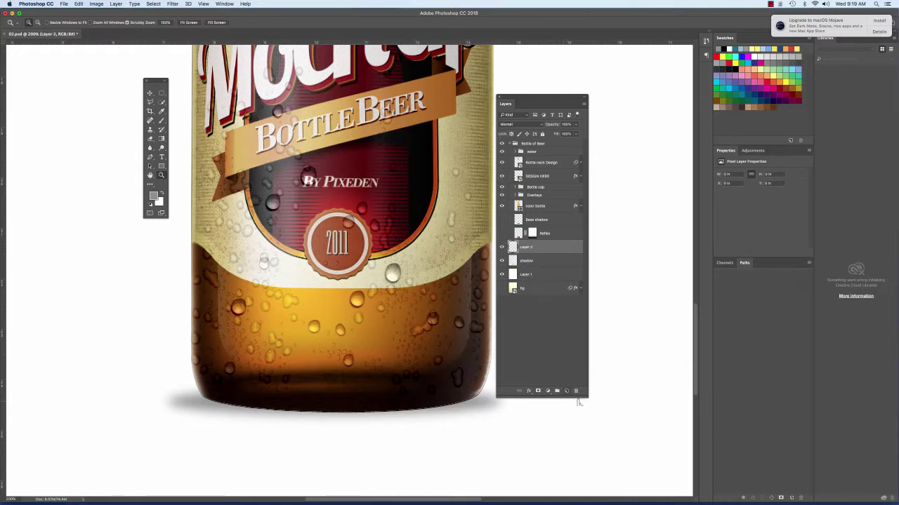
pyautogui.click(520, 124)
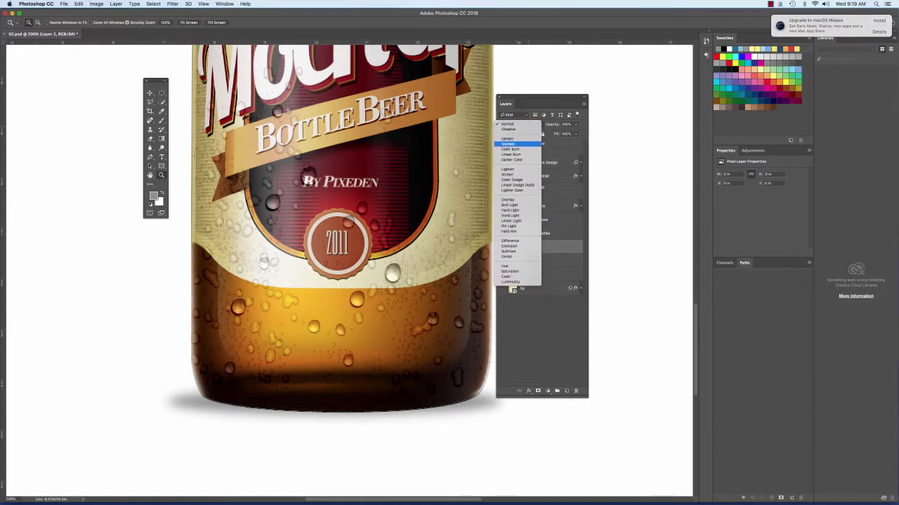
pyautogui.click(528, 145)
# Set up the Brush tool for painting with its flow at about 52%
pyautogui.press('b')
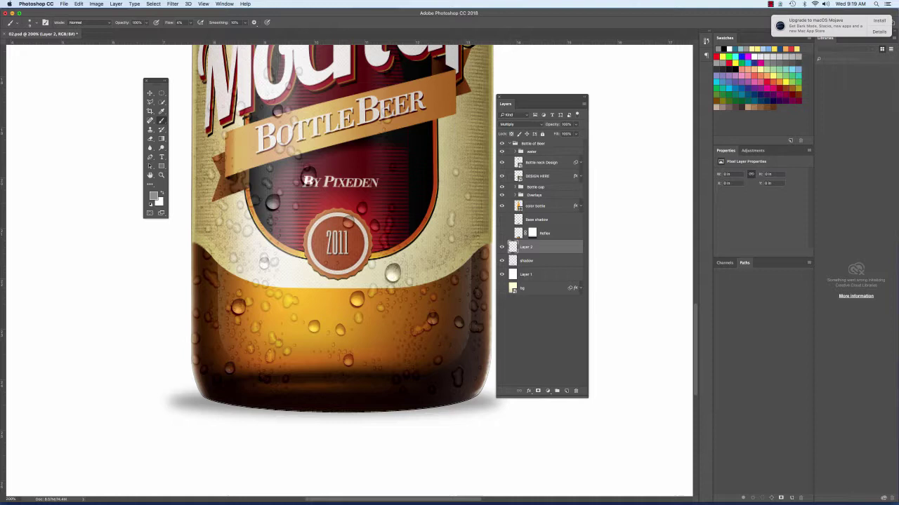
pyautogui.click(36, 23)
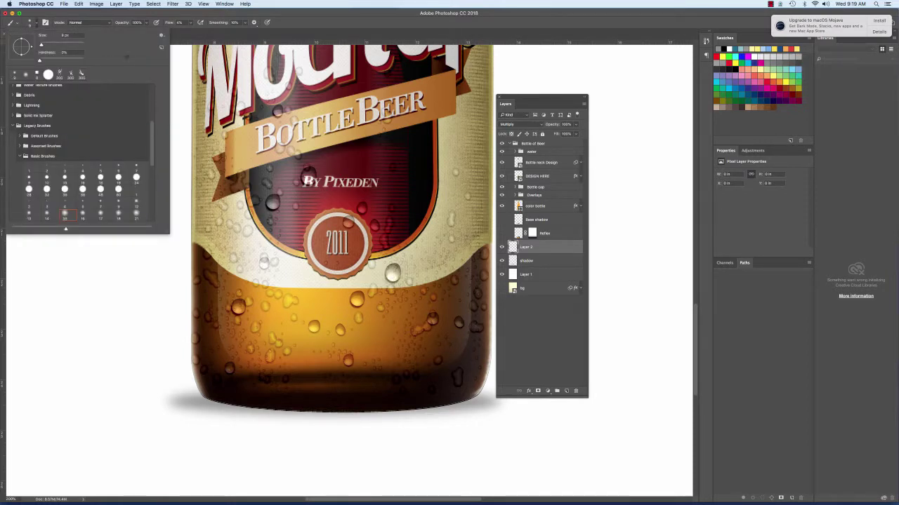
pyautogui.press('Return')
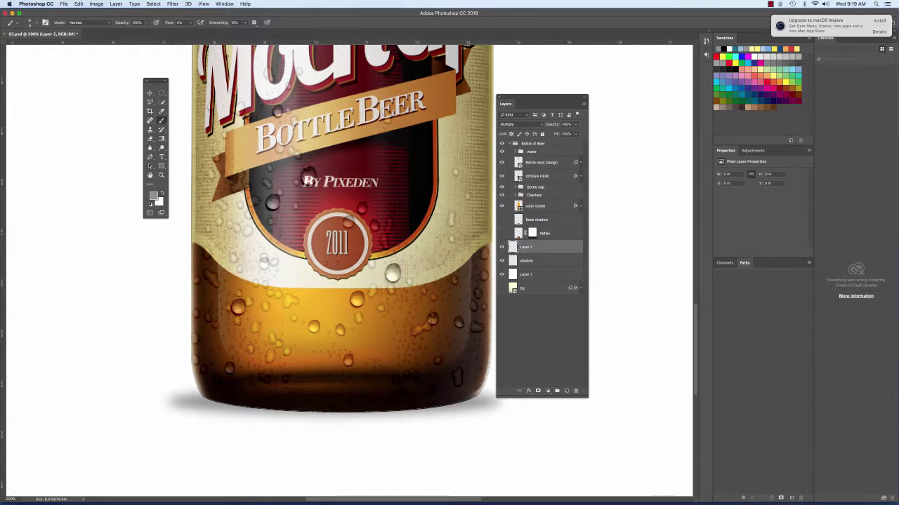
pyautogui.click(191, 22)
pyautogui.moveTo(203, 31); pyautogui.dragTo(208, 31)
pyautogui.press('Return')
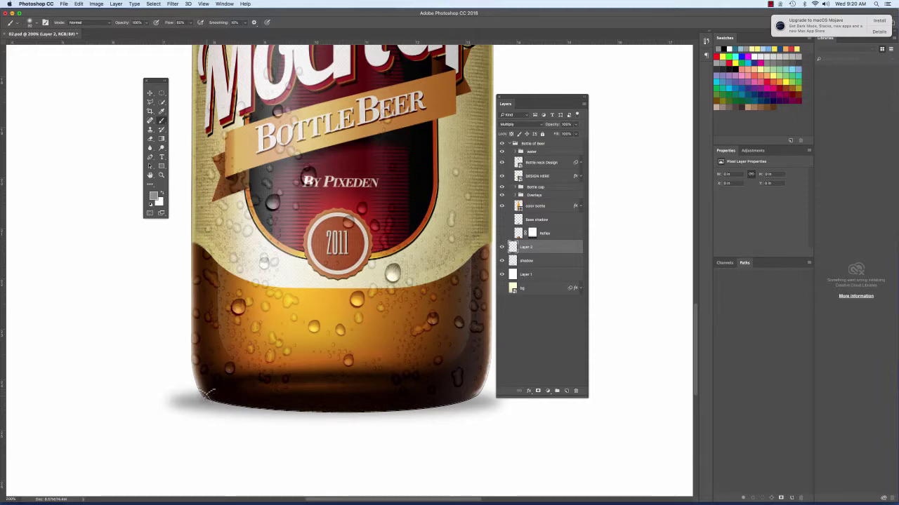
pyautogui.moveTo(213, 395); pyautogui.dragTo(218, 396)
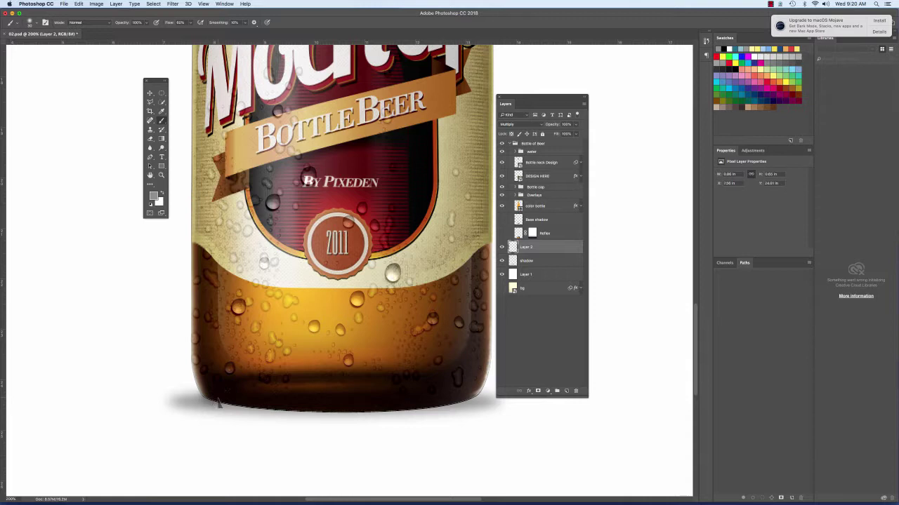
pyautogui.press('super+alt+z')
pyautogui.press('super+alt+z')
pyautogui.press('super+alt+z')
# Paint a thin contact shadow along the bottle's bottom edge on the new layer, switching to a slightly darker grey for the further strokes
pyautogui.moveTo(219, 400)
pyautogui.mouseDown()
pyautogui.moveTo(205, 398)
pyautogui.moveTo(275, 403)
pyautogui.mouseUp()
pyautogui.click(156, 195)
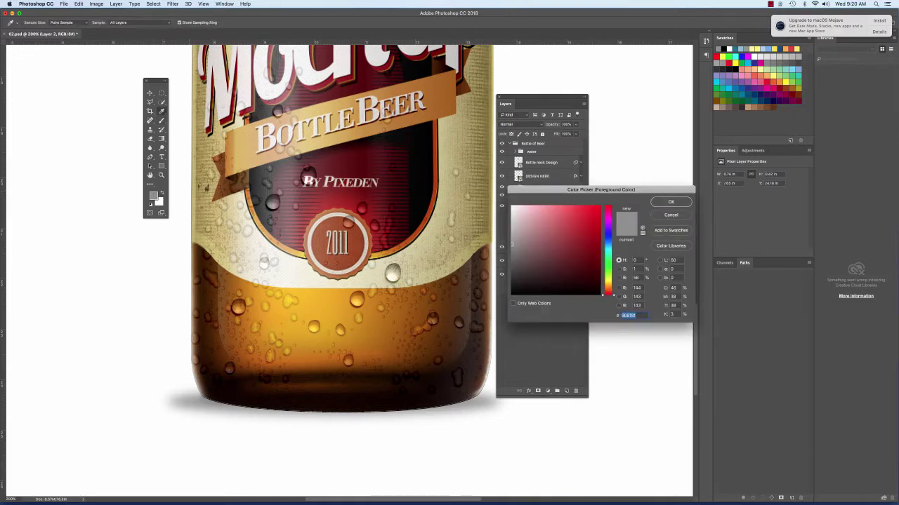
pyautogui.moveTo(515, 247); pyautogui.dragTo(515, 250)
pyautogui.press('Return')
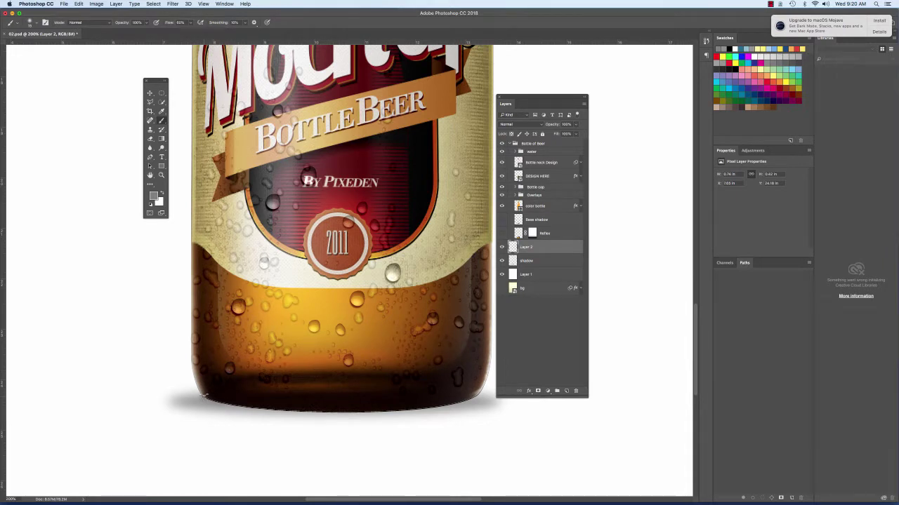
pyautogui.moveTo(205, 396)
pyautogui.mouseDown()
pyautogui.moveTo(277, 412)
pyautogui.moveTo(481, 394)
pyautogui.mouseUp()
pyautogui.moveTo(477, 394); pyautogui.dragTo(424, 405)
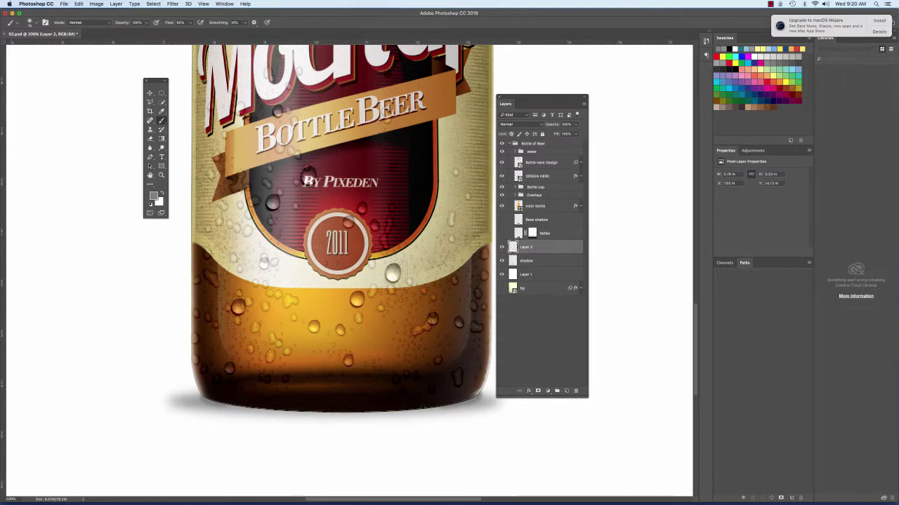
# Raise the brush flow to 100%, test it with a stroke along the bottle's lower edge, and undo that stroke
pyautogui.click(191, 23)
pyautogui.click(328, 55)
pyautogui.moveTo(462, 399); pyautogui.dragTo(390, 410)
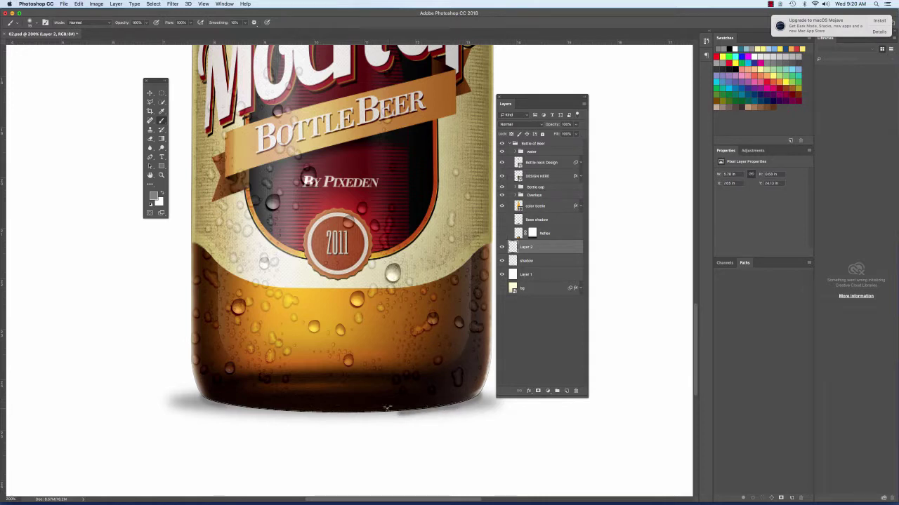
pyautogui.press('super+z')
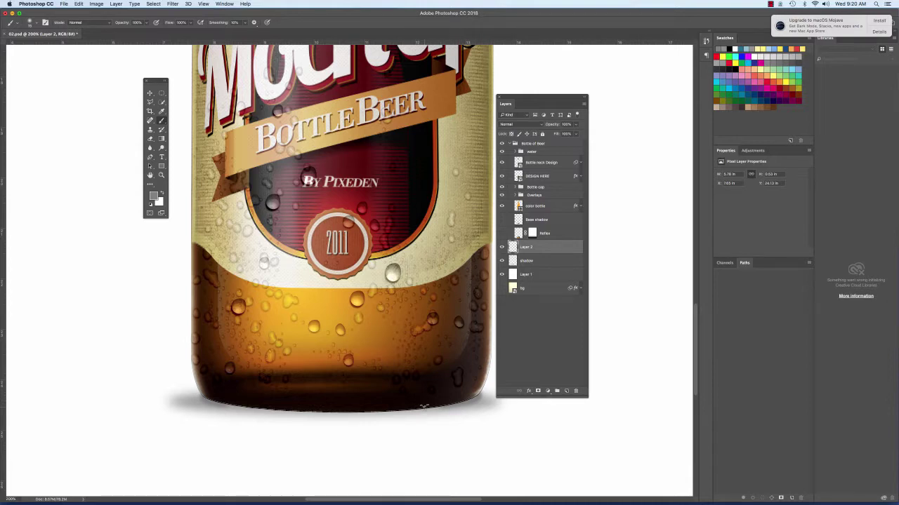
# Paint a stronger grey contact shadow along the full width of the bottle's bottom edge, and check it against the whole bottle
pyautogui.moveTo(424, 406)
pyautogui.mouseDown()
pyautogui.moveTo(353, 412)
pyautogui.moveTo(307, 402)
pyautogui.mouseUp()
pyautogui.keyDown('shift'); pyautogui.click(287, 409); pyautogui.keyUp('shift')
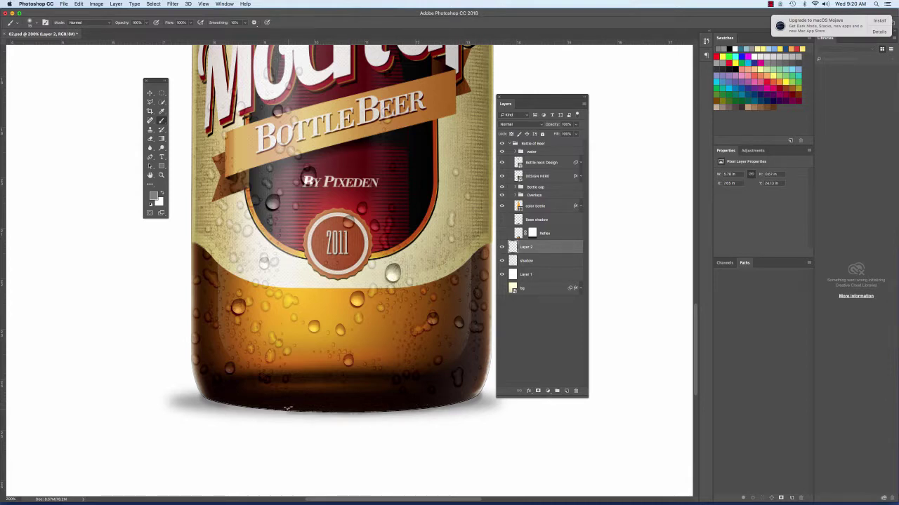
pyautogui.moveTo(248, 406)
pyautogui.mouseDown()
pyautogui.moveTo(200, 395)
pyautogui.moveTo(302, 412)
pyautogui.moveTo(473, 401)
pyautogui.mouseUp()
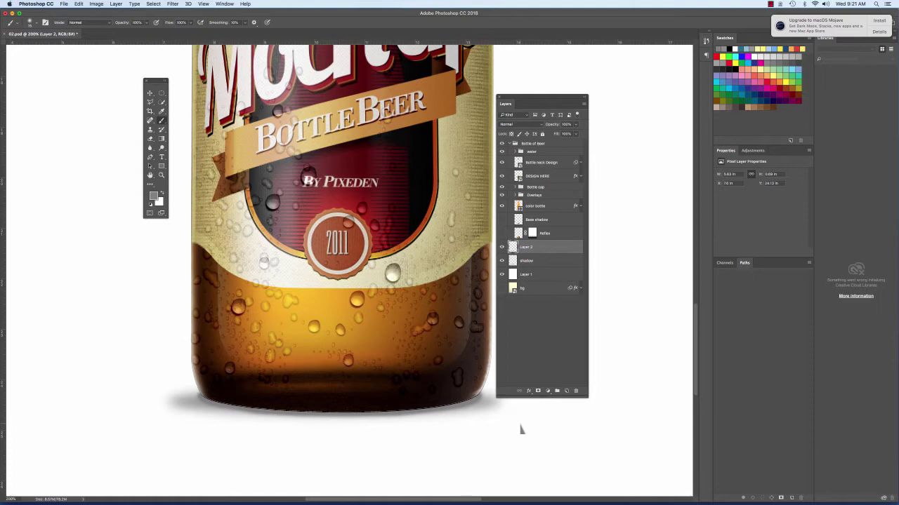
pyautogui.press('super+0')
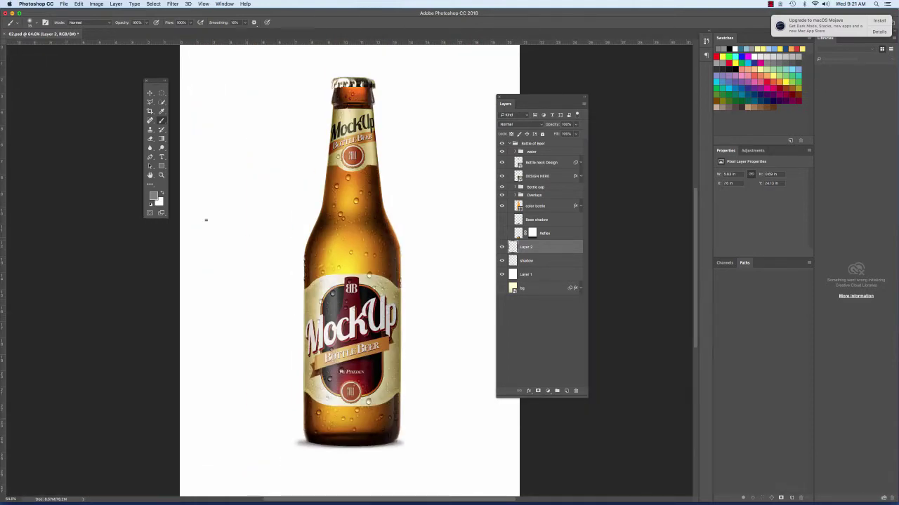
pyautogui.press('super+1')
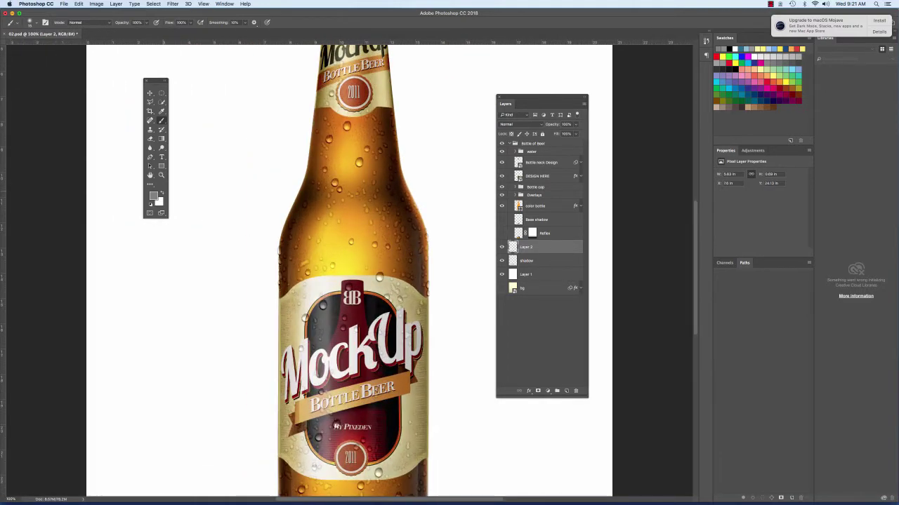
pyautogui.scroll(-5, 402, 348)
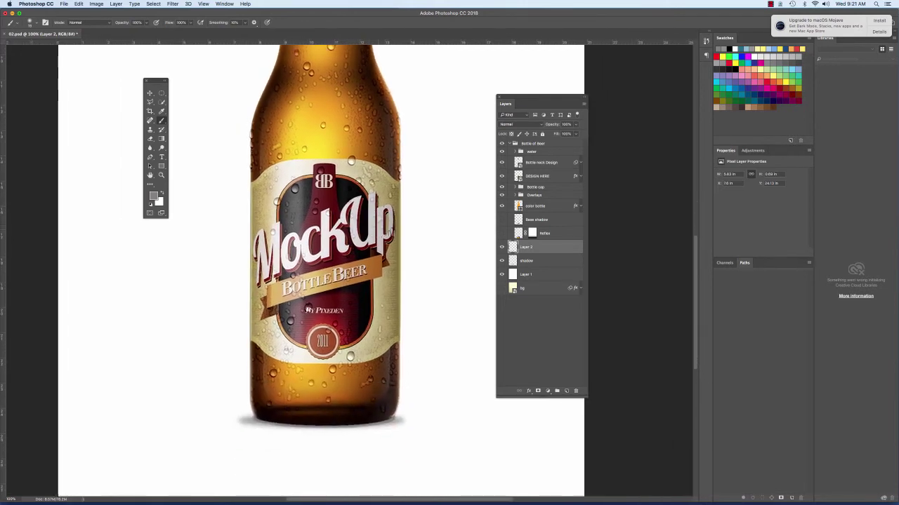